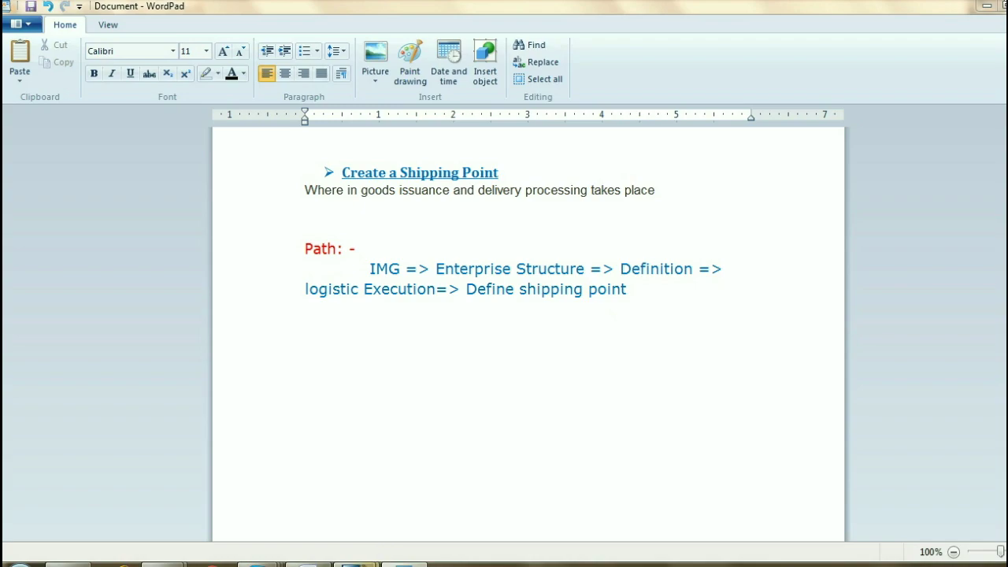
Switch to the SAP Easy Access session, run transaction spro and display the SAP Reference IMG.
{"action": "mouse_move", "coordinate": [356, 564]}
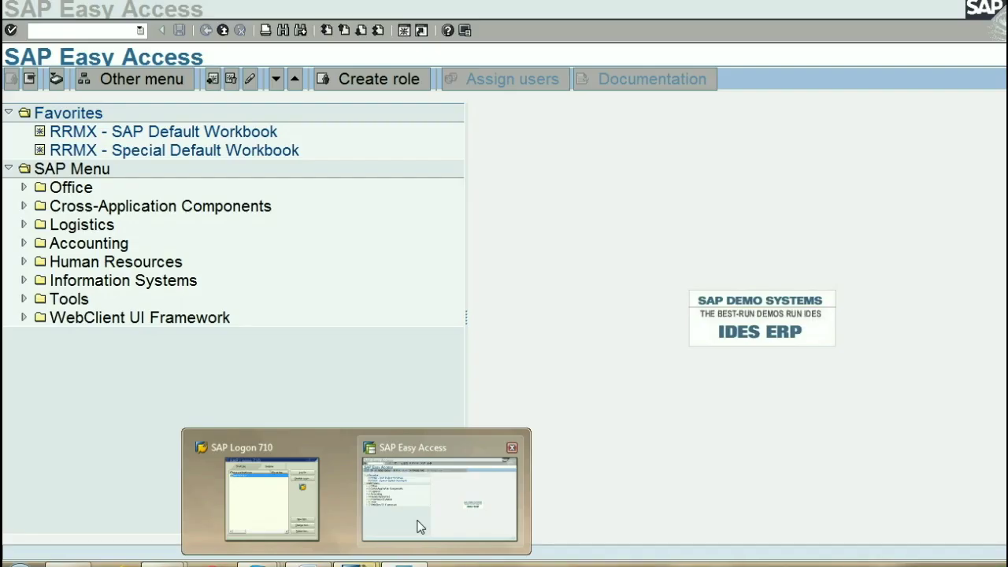
{"action": "left_click", "coordinate": [416, 524]}
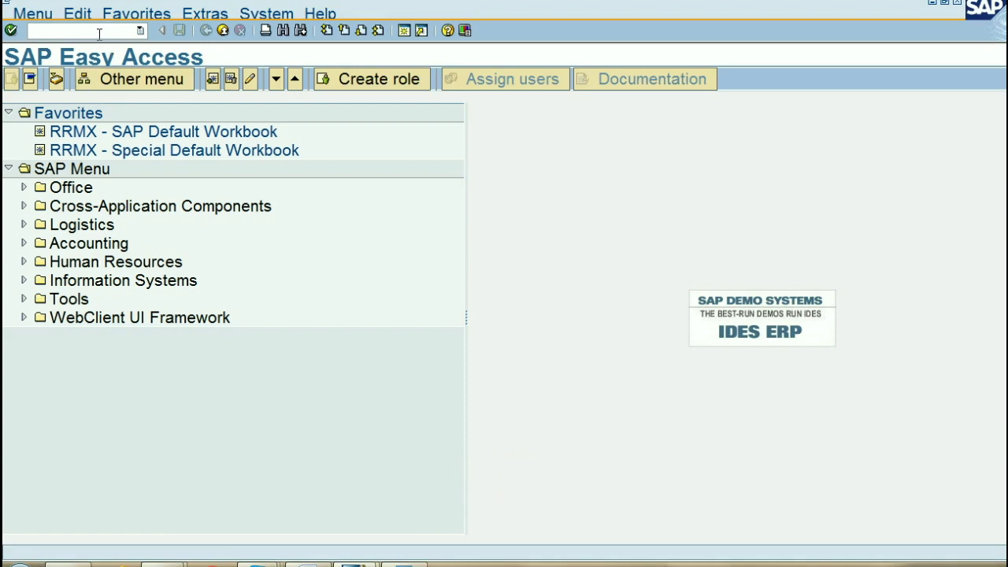
{"action": "type", "text": "spro"}
{"action": "key", "text": "Return"}
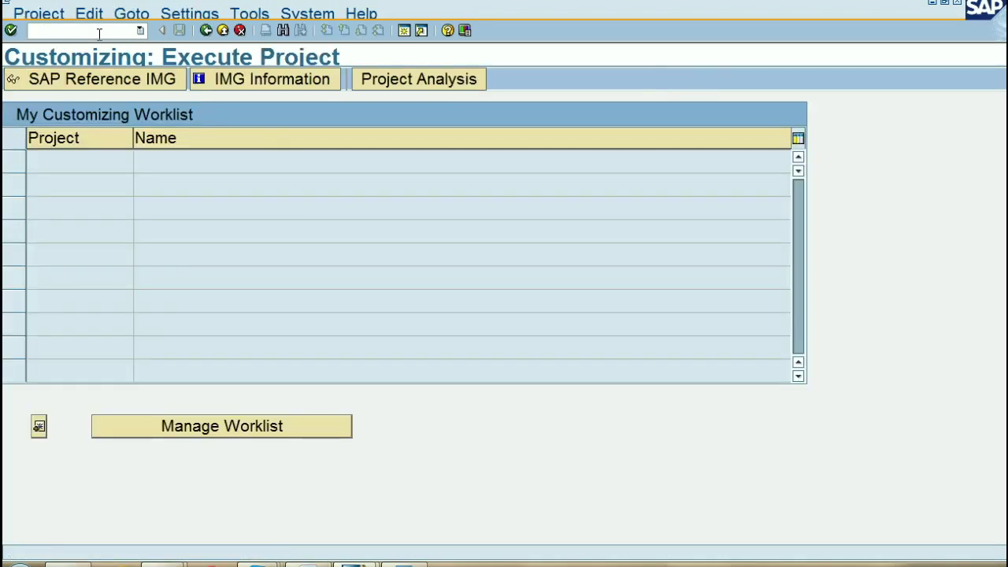
{"action": "left_click", "coordinate": [103, 86]}
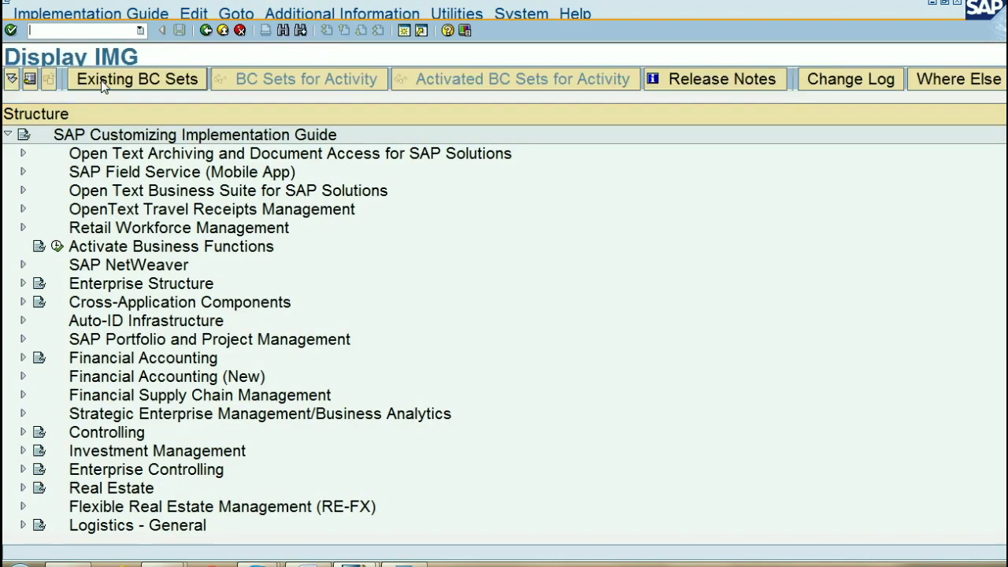
Open the Define shipping point activity under Enterprise Structure, Definition, Logistics Execution in the implementation guide.
{"action": "left_click", "coordinate": [22, 283]}
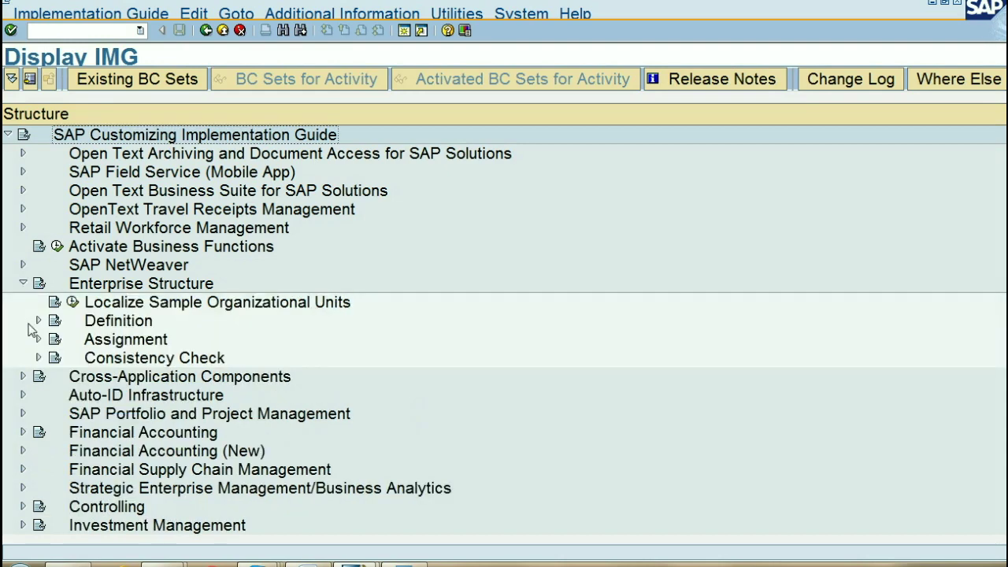
{"action": "left_click", "coordinate": [39, 320]}
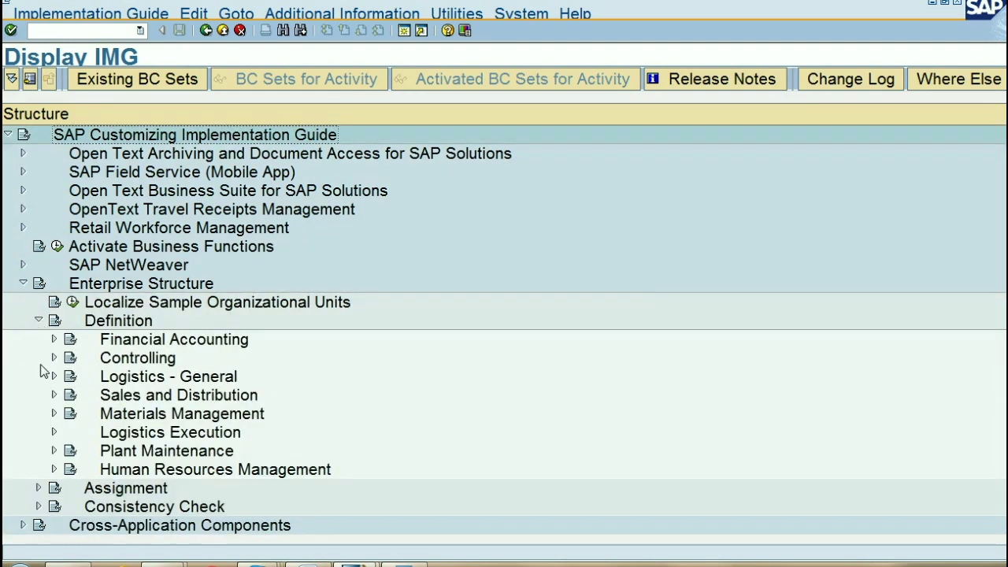
{"action": "left_click", "coordinate": [53, 432]}
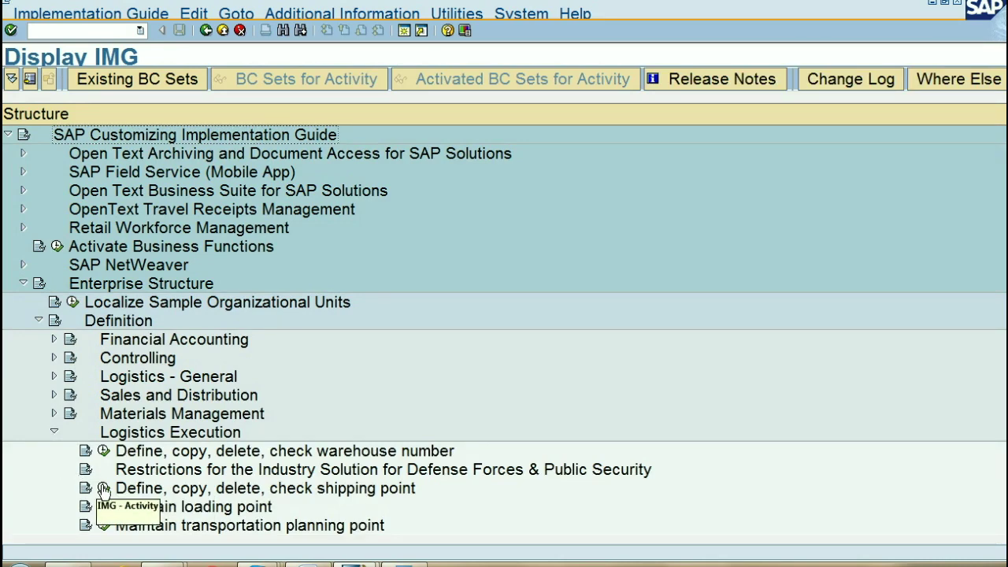
{"action": "left_click", "coordinate": [103, 489]}
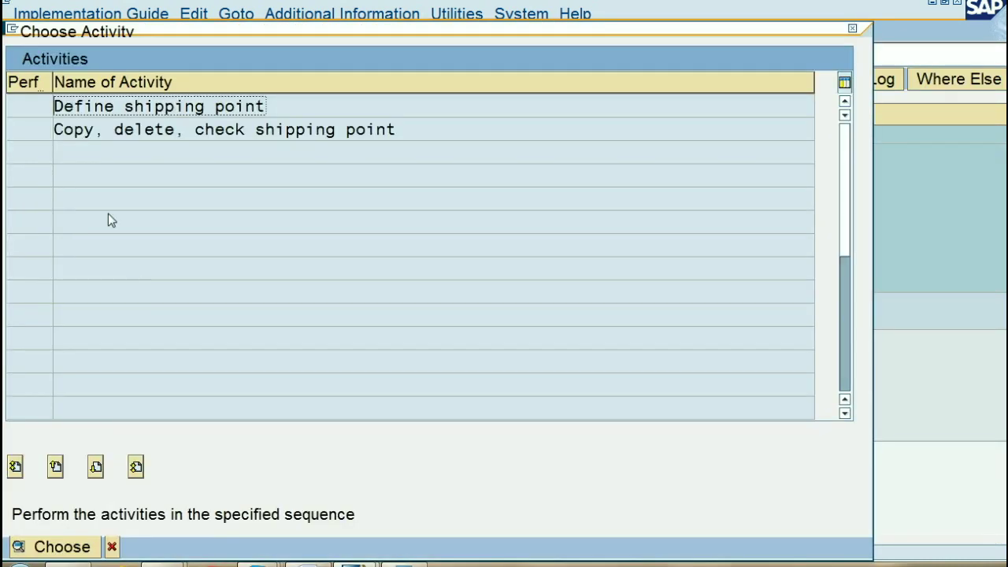
{"action": "left_click", "coordinate": [44, 109]}
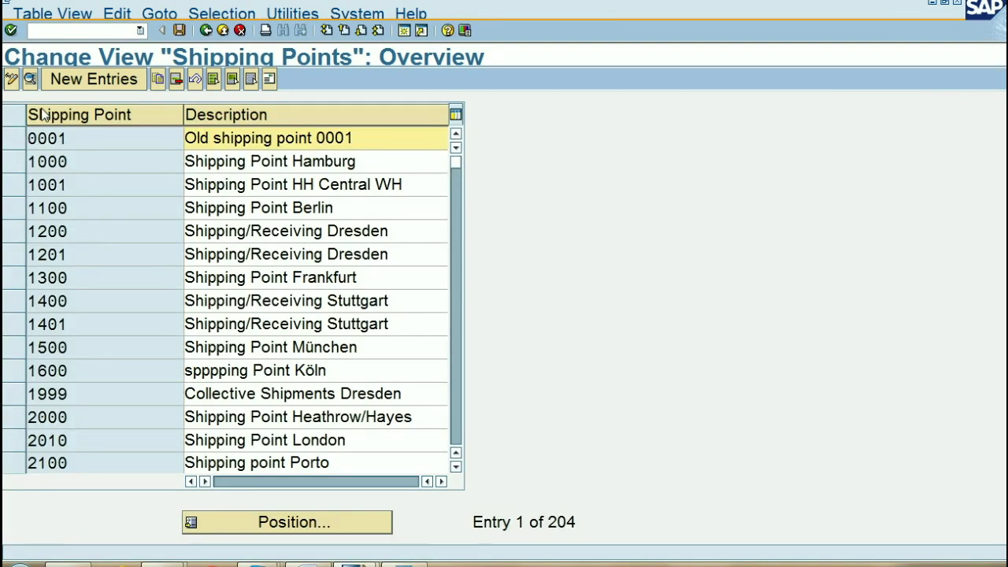
Create a new shipping point entry with code sppp and description "Shipping Point For Pepsi".
{"action": "left_click", "coordinate": [88, 79]}
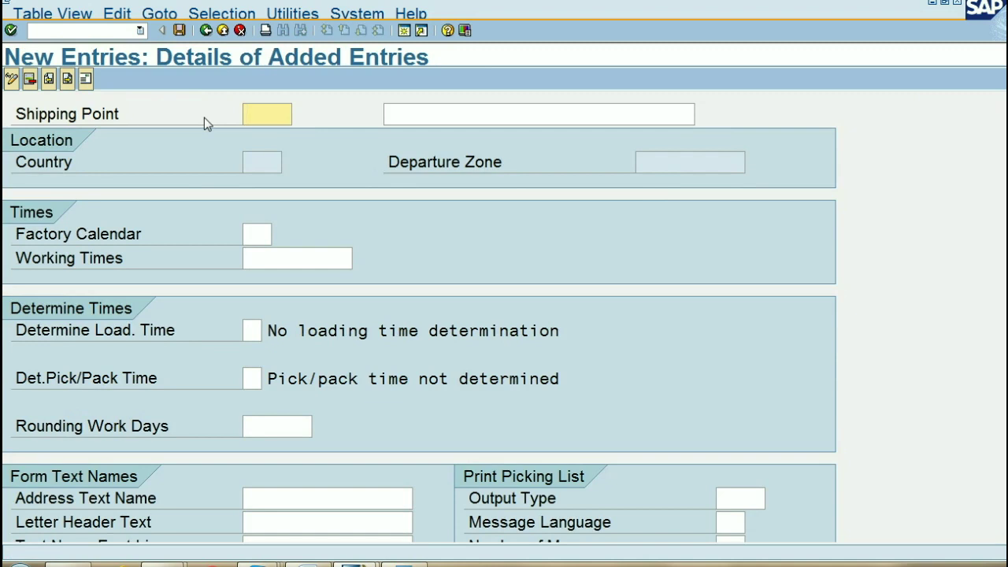
{"action": "type", "text": "s"}
{"action": "key", "text": "Down"}
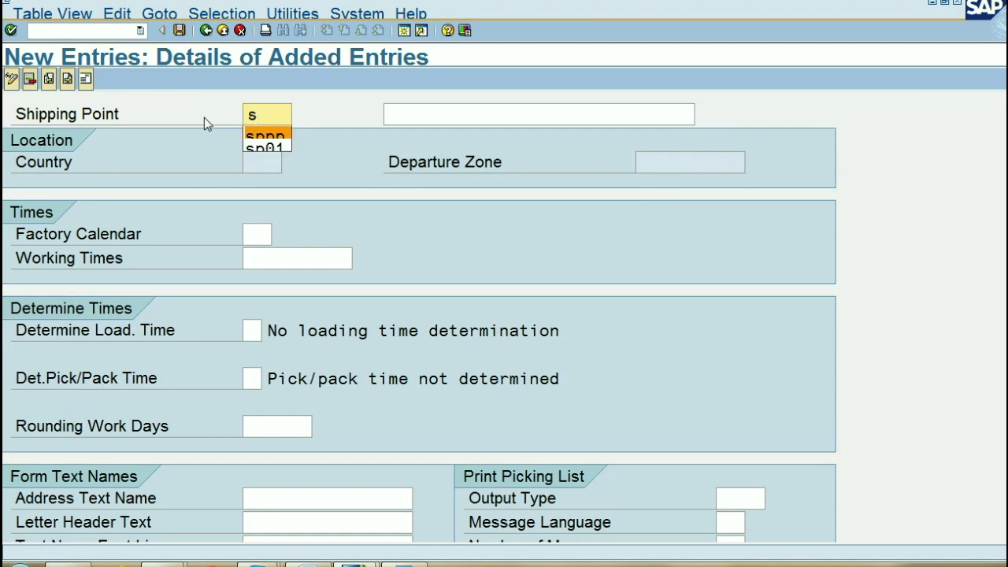
{"action": "key", "text": "Return"}
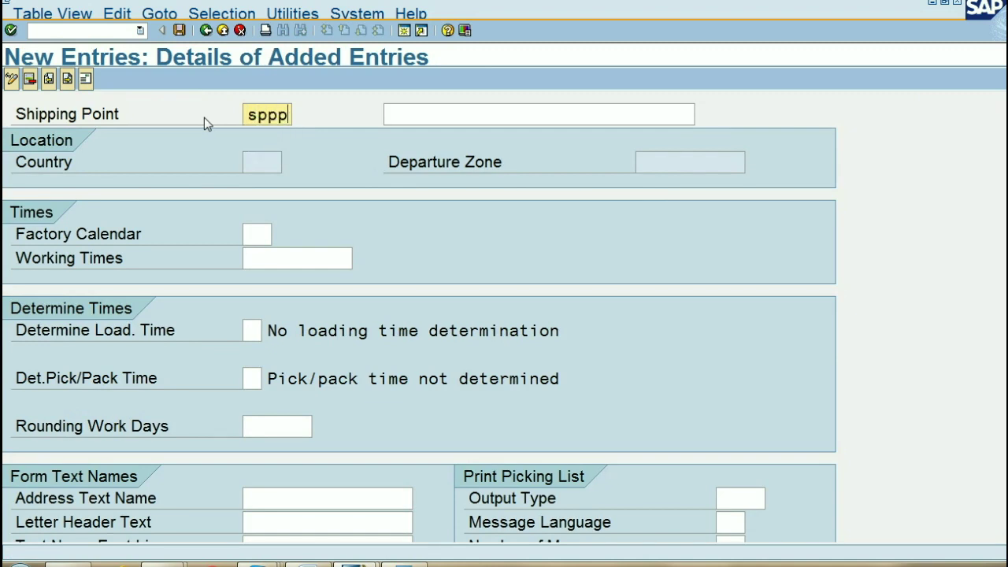
{"action": "left_click", "coordinate": [437, 105]}
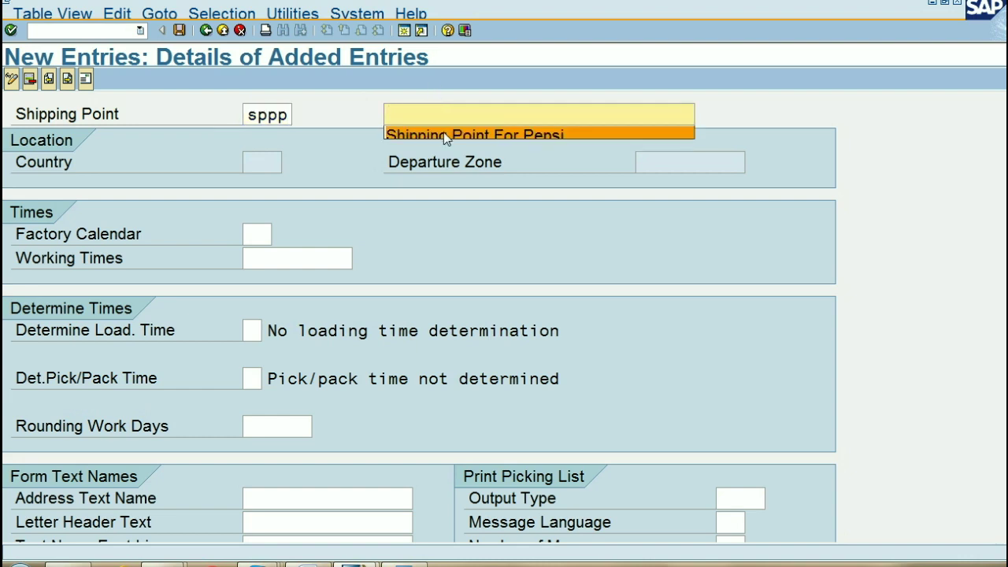
{"action": "left_click", "coordinate": [445, 135]}
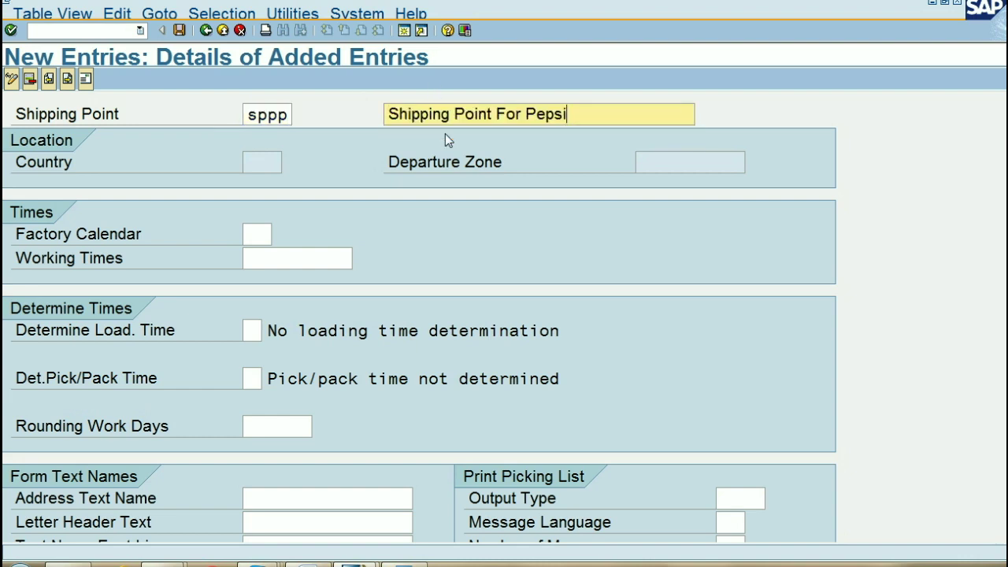
Set both the loading time and the pick/pack time determination to A, route dependent.
{"action": "left_click", "coordinate": [252, 330]}
{"action": "left_click", "coordinate": [271, 330]}
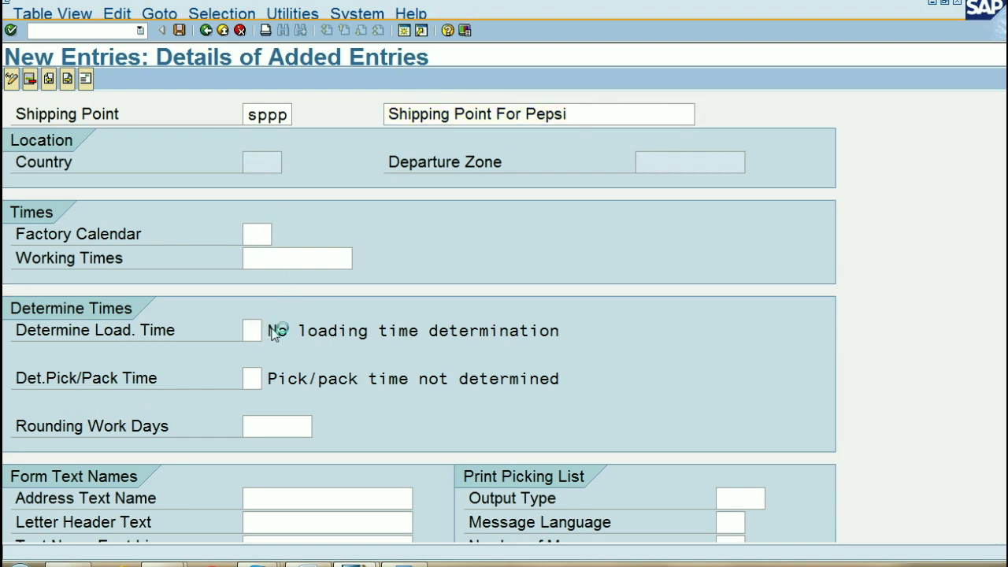
{"action": "left_click", "coordinate": [201, 200]}
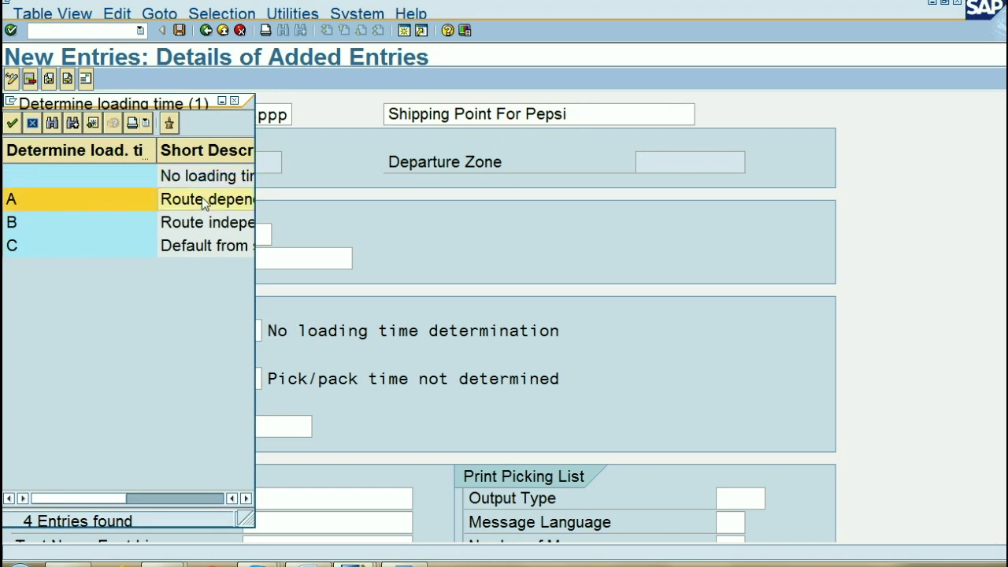
{"action": "double_click", "coordinate": [201, 199]}
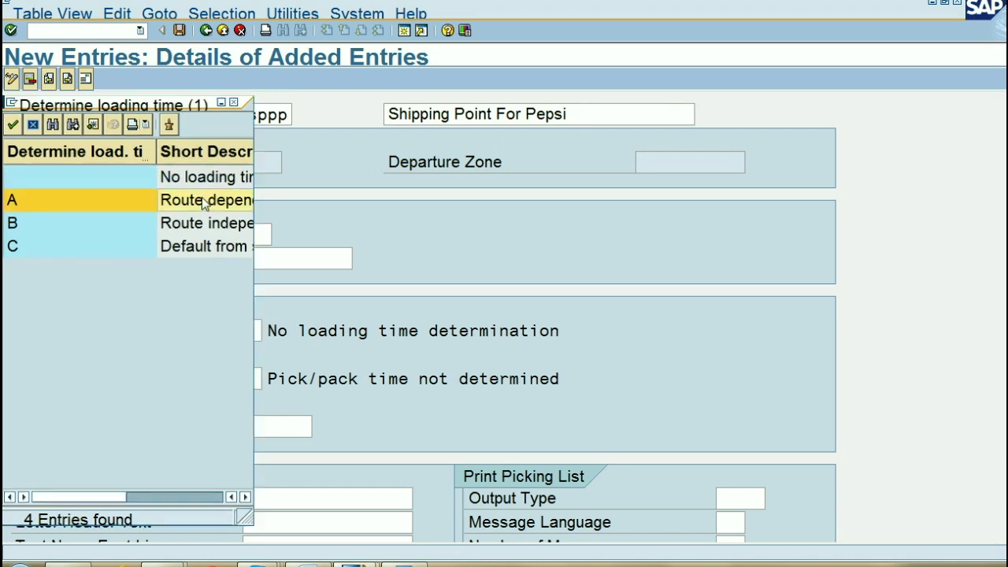
{"action": "left_click", "coordinate": [252, 376]}
{"action": "key", "text": "F4"}
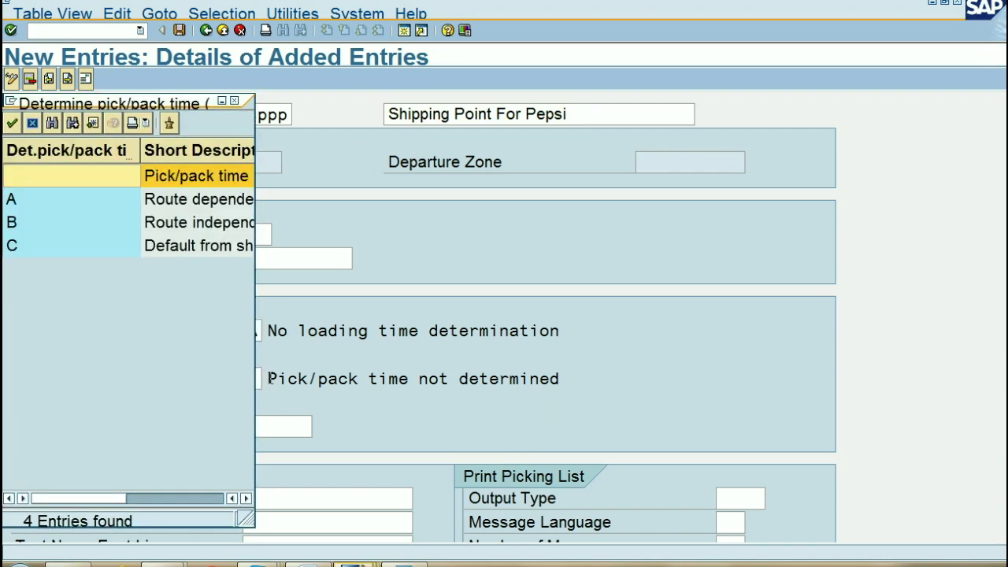
{"action": "left_click", "coordinate": [207, 202]}
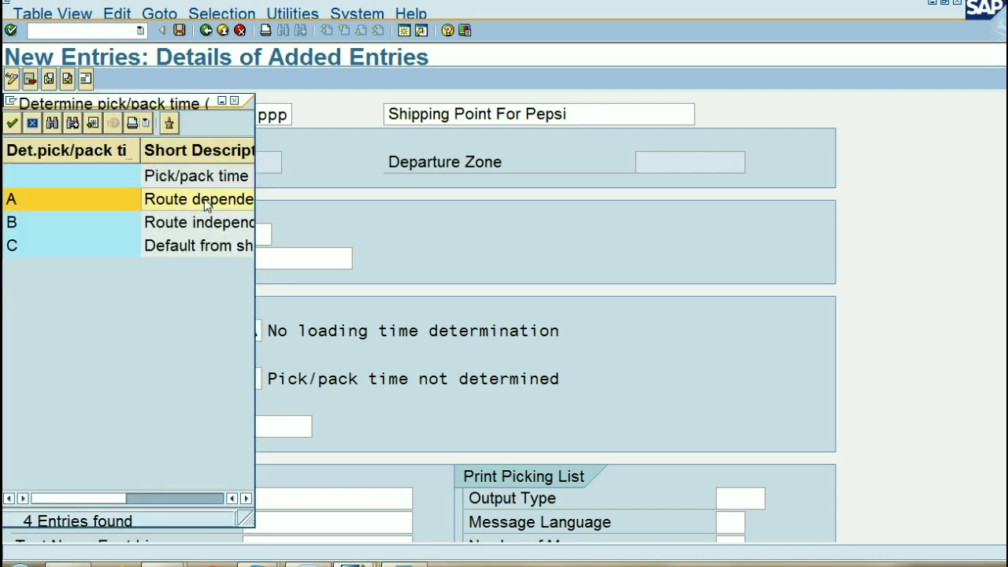
{"action": "double_click", "coordinate": [204, 202]}
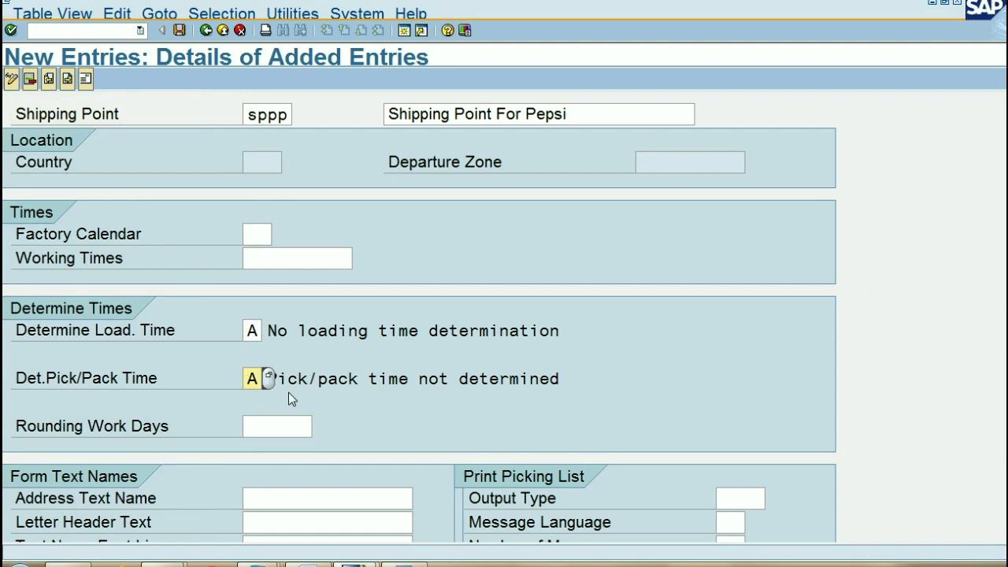
Set the picking list's output type to EK00 (Picking List) and its message language to en.
{"action": "left_click", "coordinate": [744, 500]}
{"action": "left_click", "coordinate": [772, 497]}
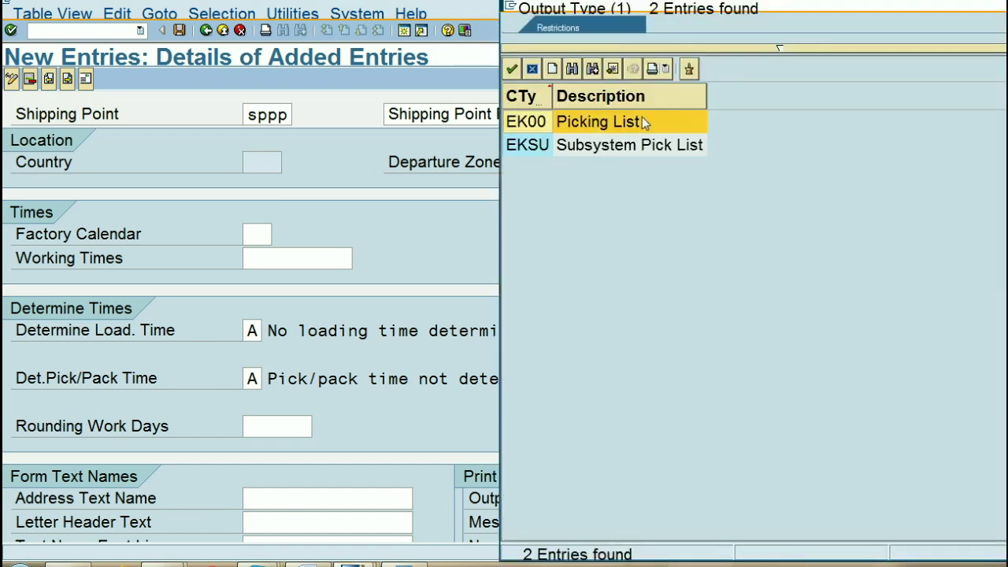
{"action": "double_click", "coordinate": [644, 122]}
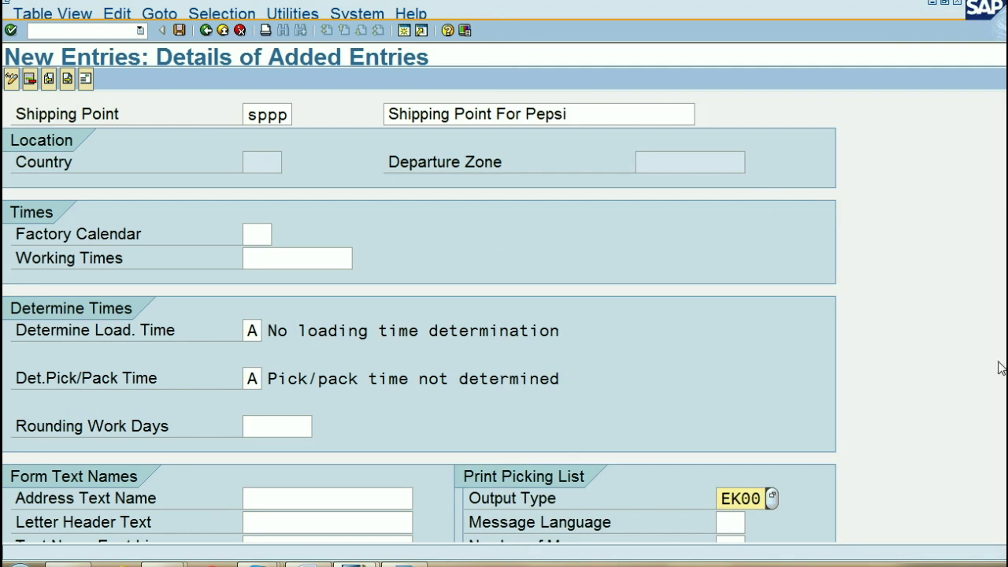
{"action": "scroll", "coordinate": [807, 378], "scroll_direction": "down", "scroll_amount": 3}
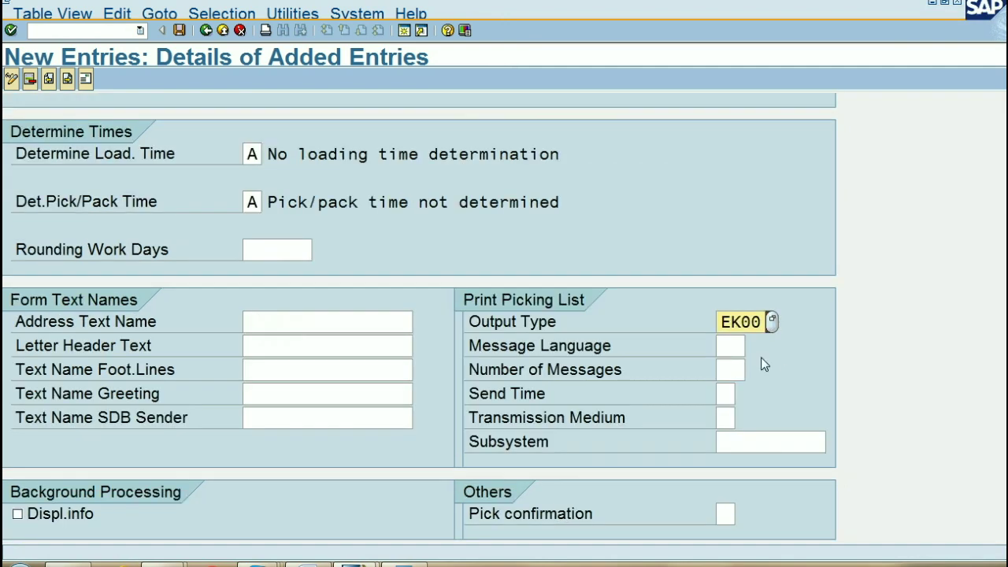
{"action": "left_click", "coordinate": [732, 346]}
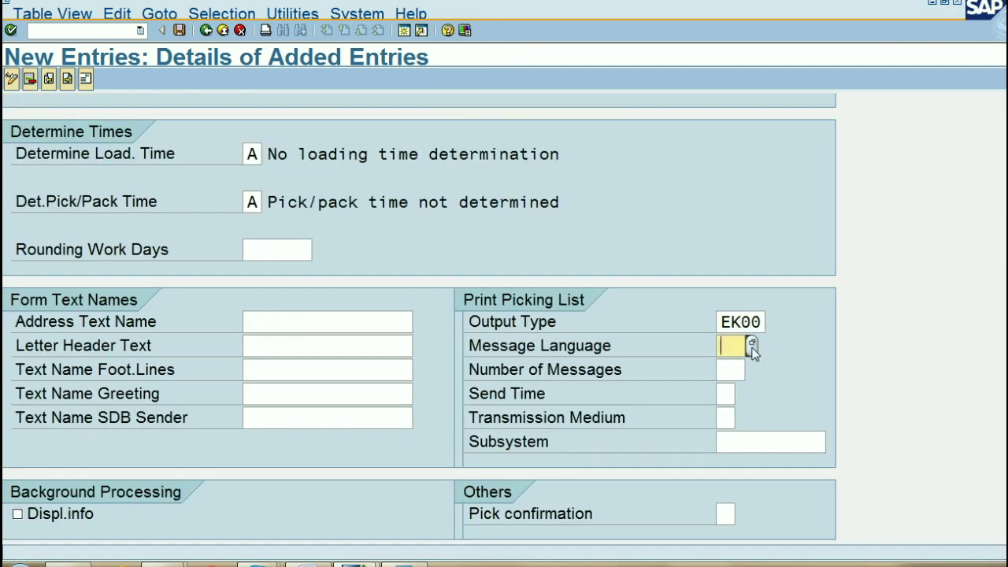
{"action": "type", "text": "ew"}
{"action": "key", "text": "BackSpace"}
{"action": "type", "text": "n"}
{"action": "key", "text": "Tab"}
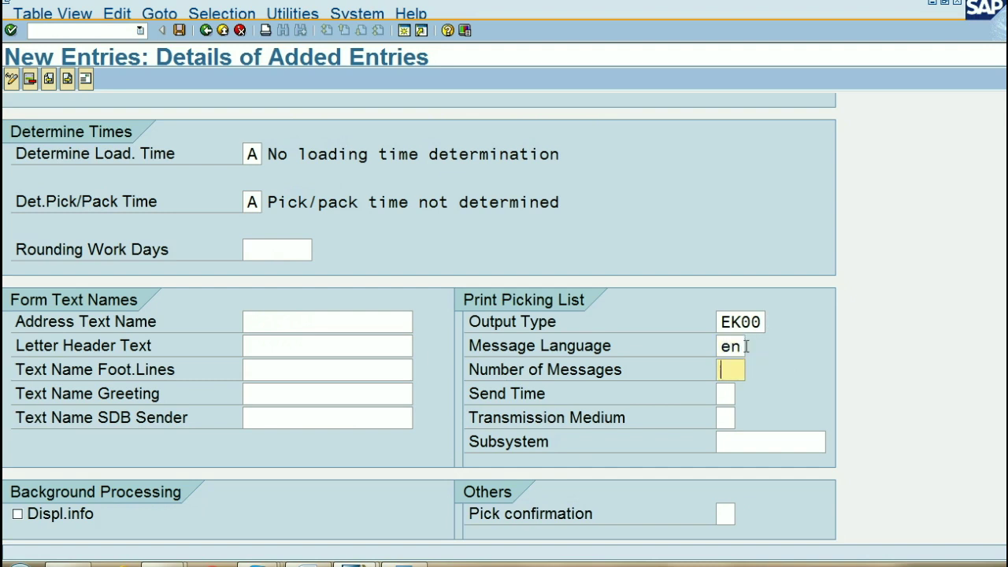
Set the picking list's number of messages to 10 and its send time to 1.
{"action": "type", "text": "1"}
{"action": "key", "text": "BackSpace"}
{"action": "type", "text": "1"}
{"action": "key", "text": "BackSpace"}
{"action": "type", "text": "10"}
{"action": "key", "text": "Tab"}
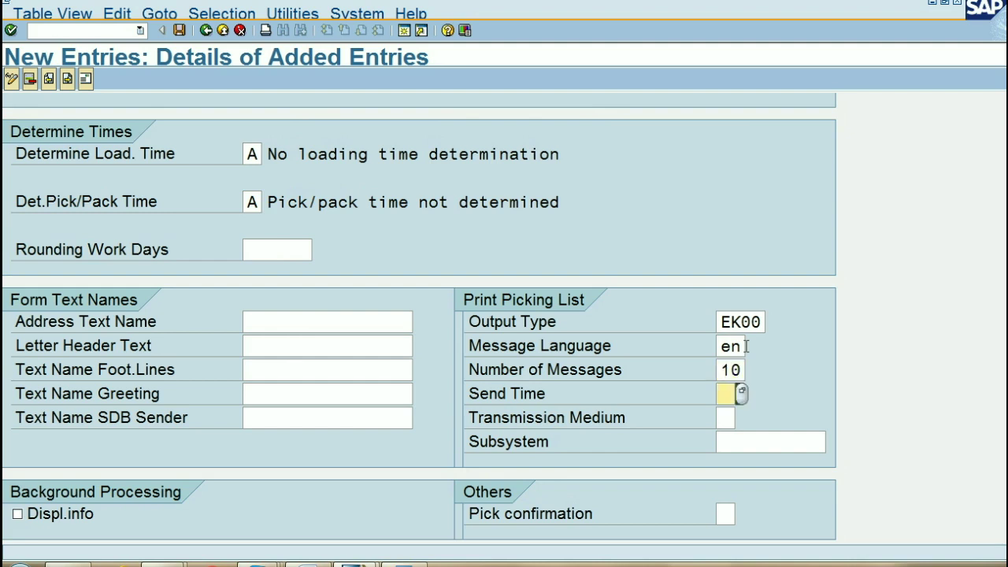
{"action": "type", "text": "1"}
{"action": "left_click", "coordinate": [740, 396]}
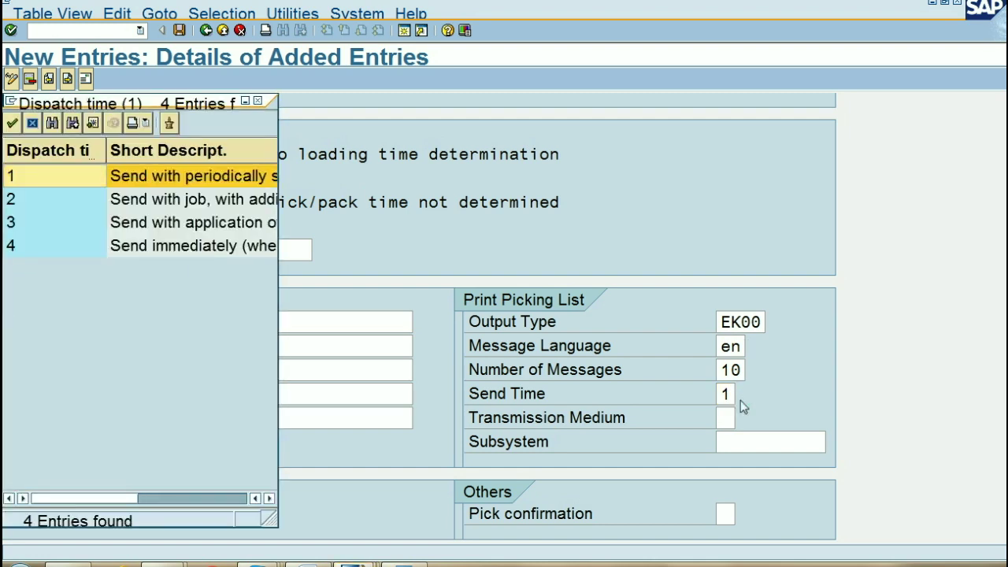
{"action": "double_click", "coordinate": [225, 182]}
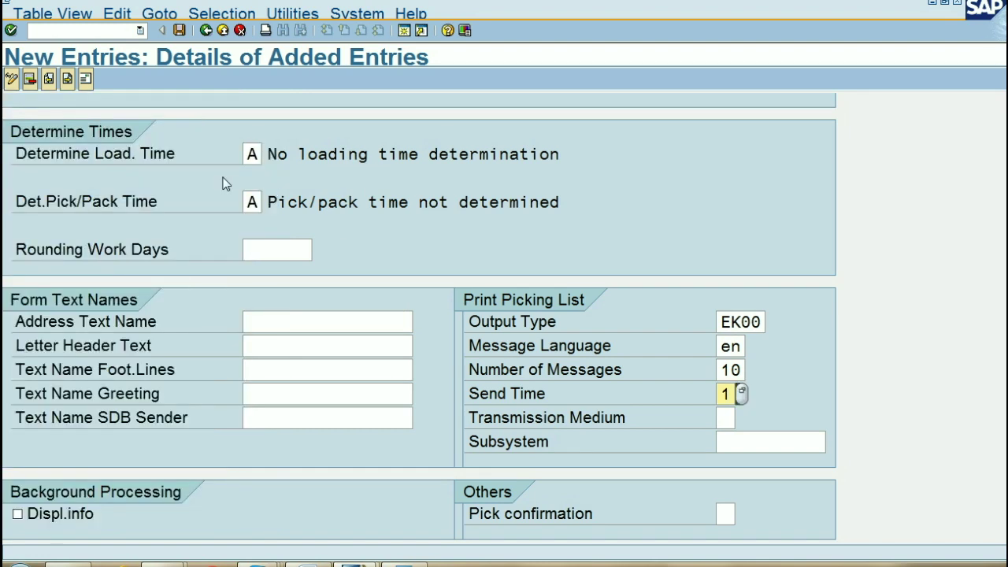
Choose Simple Mail (7) as the transmission medium for the picking list.
{"action": "left_click", "coordinate": [732, 417]}
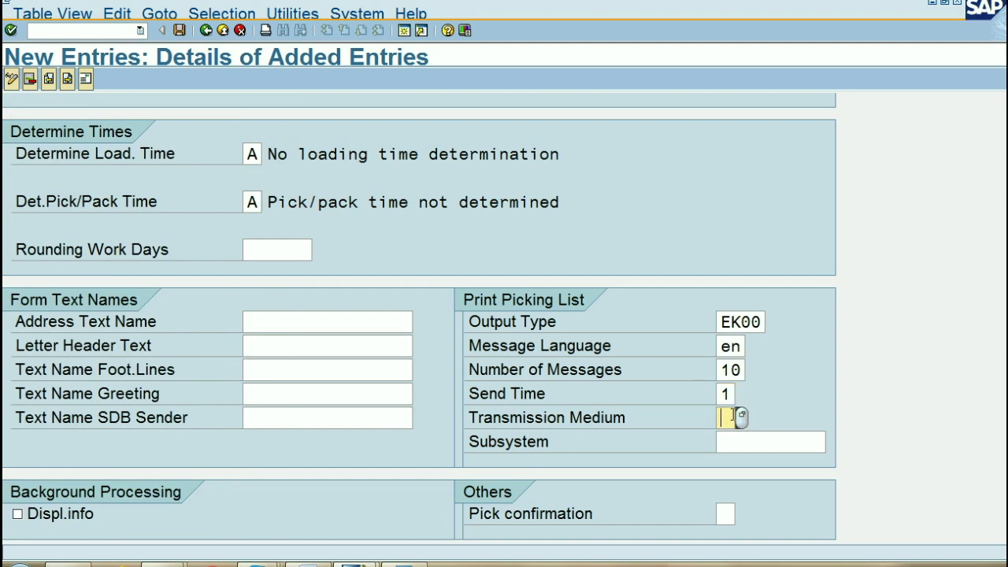
{"action": "left_click", "coordinate": [740, 416]}
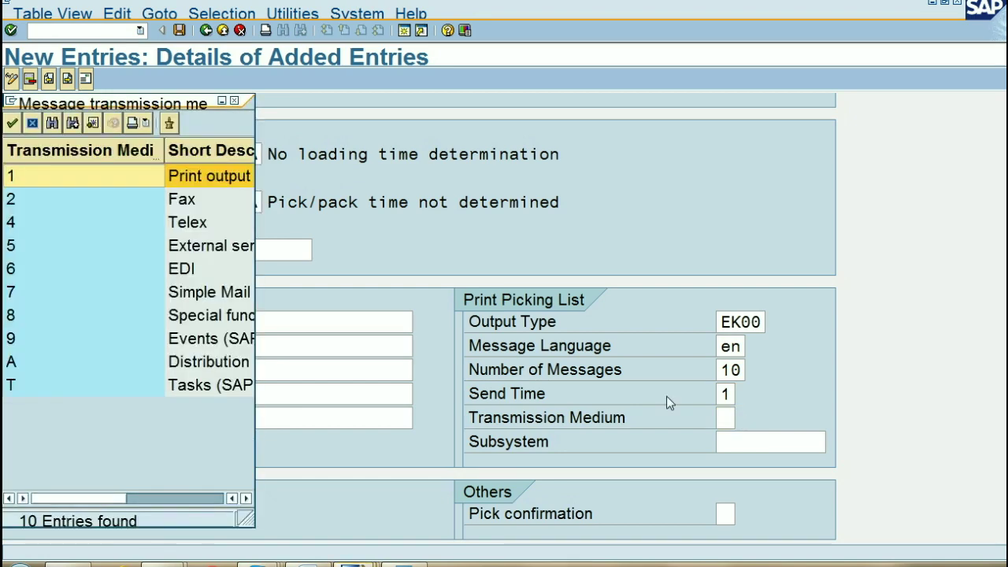
{"action": "left_click", "coordinate": [174, 297]}
{"action": "double_click", "coordinate": [175, 298]}
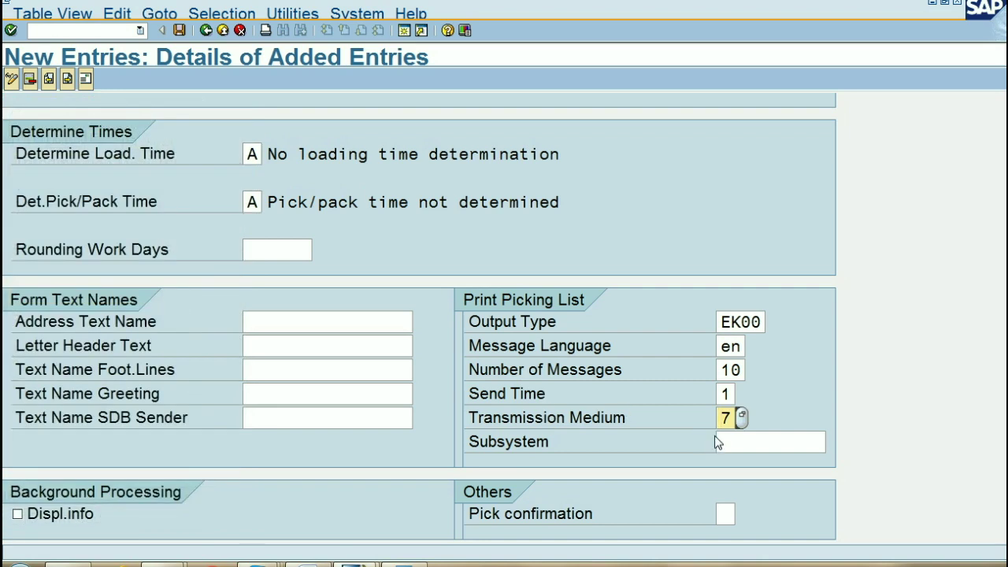
Set the rounding work days to 7, validate the entries and save the shipping point.
{"action": "left_click", "coordinate": [286, 250]}
{"action": "type", "text": "7"}
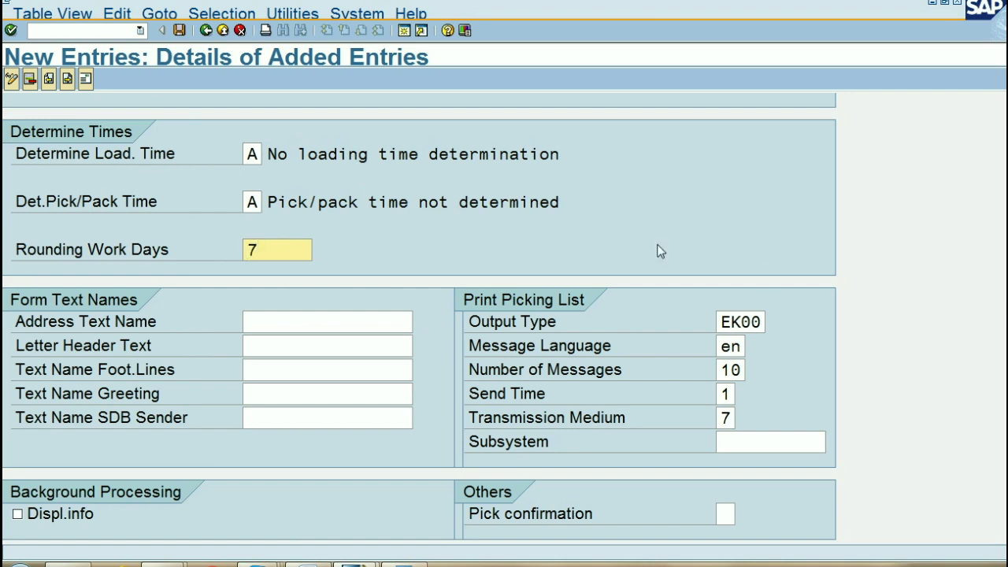
{"action": "scroll", "coordinate": [418, 315], "scroll_direction": "up", "scroll_amount": 3}
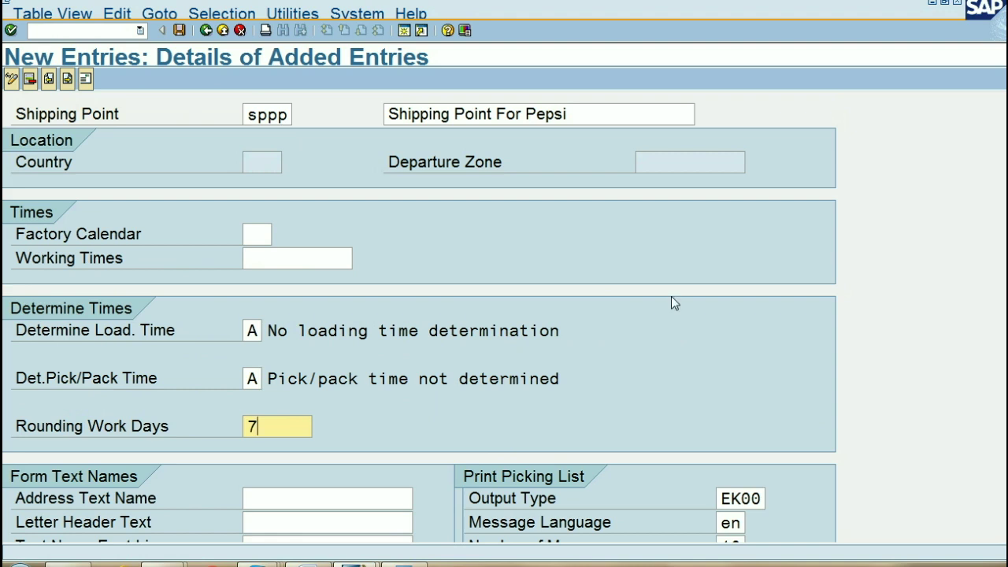
{"action": "key", "text": "Return"}
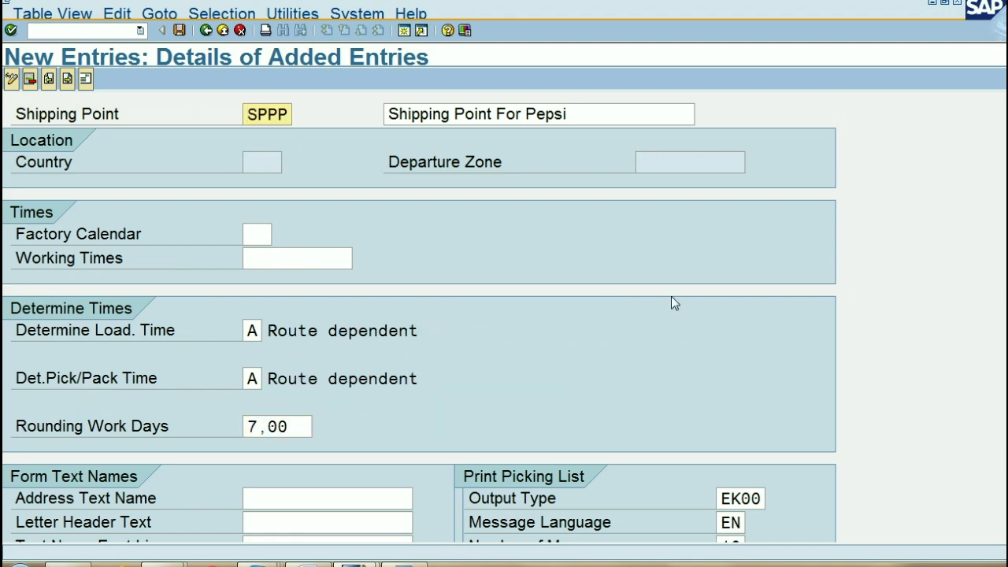
{"action": "key", "text": "ctrl+s"}
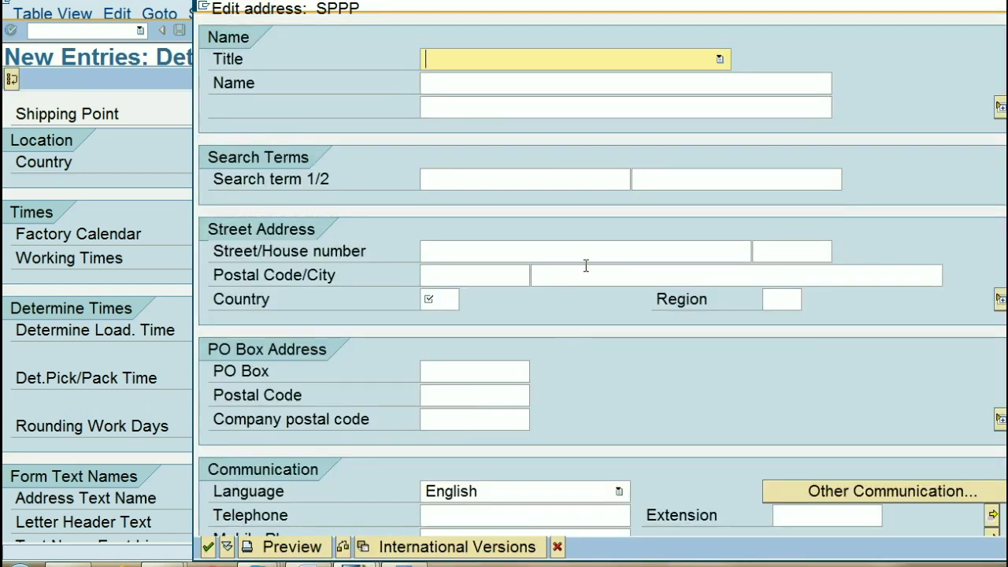
Set the shipping point address title to Company and its name to Pepsi Enterprise.
{"action": "left_click", "coordinate": [645, 66]}
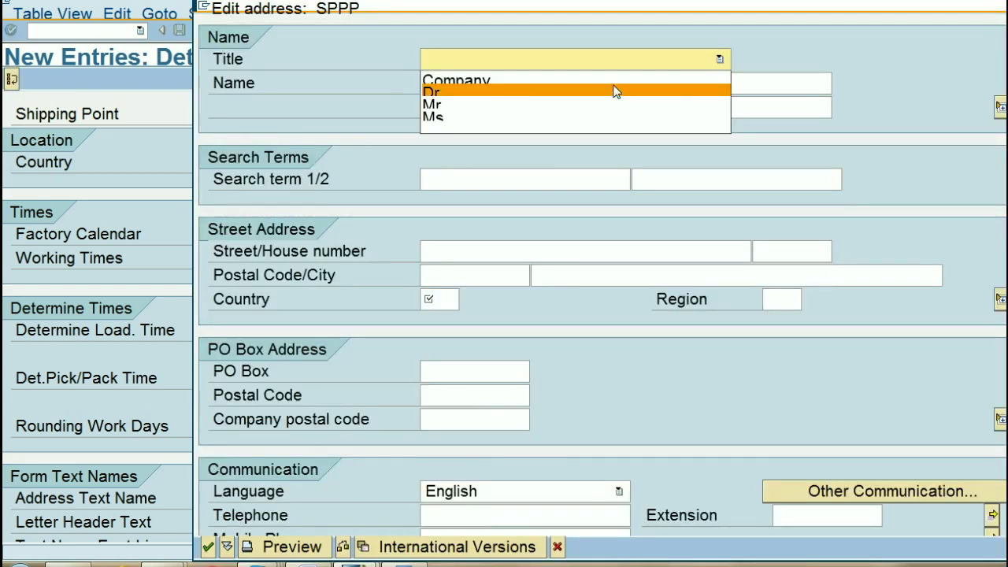
{"action": "left_click", "coordinate": [614, 79]}
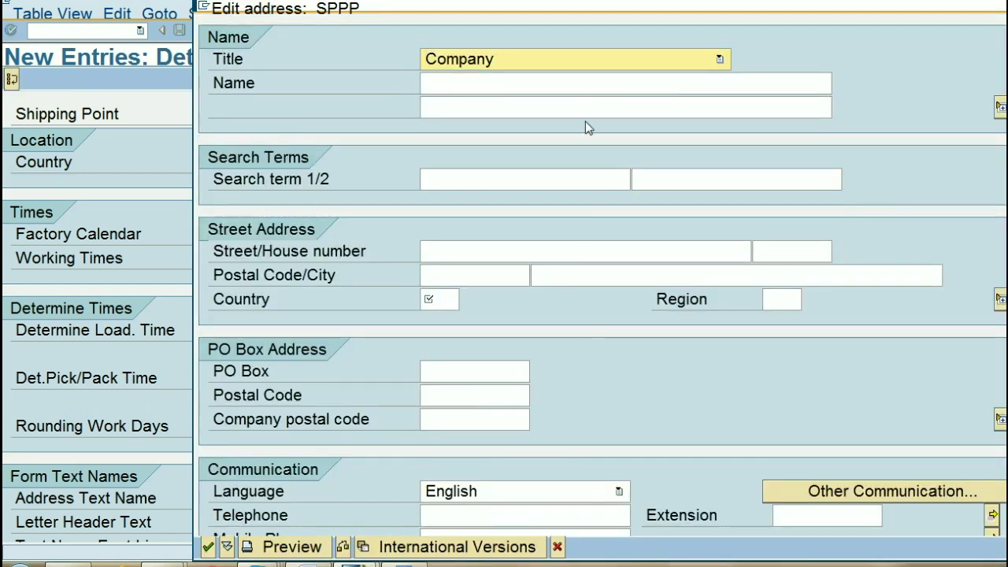
{"action": "left_click", "coordinate": [616, 92]}
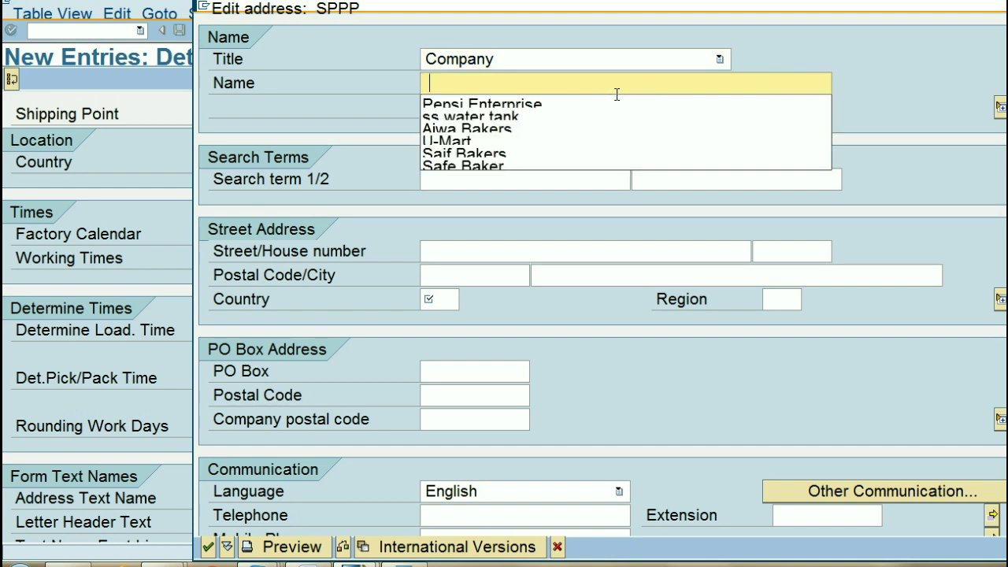
{"action": "left_click", "coordinate": [603, 105]}
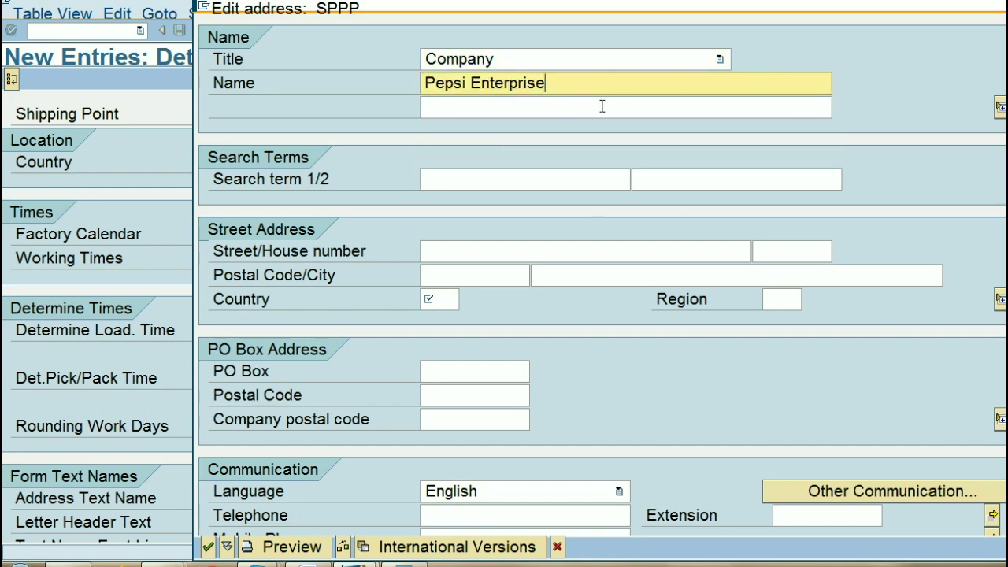
Enter manufacturing as the first search term and PK as the country, and confirm the address.
{"action": "left_click", "coordinate": [523, 179]}
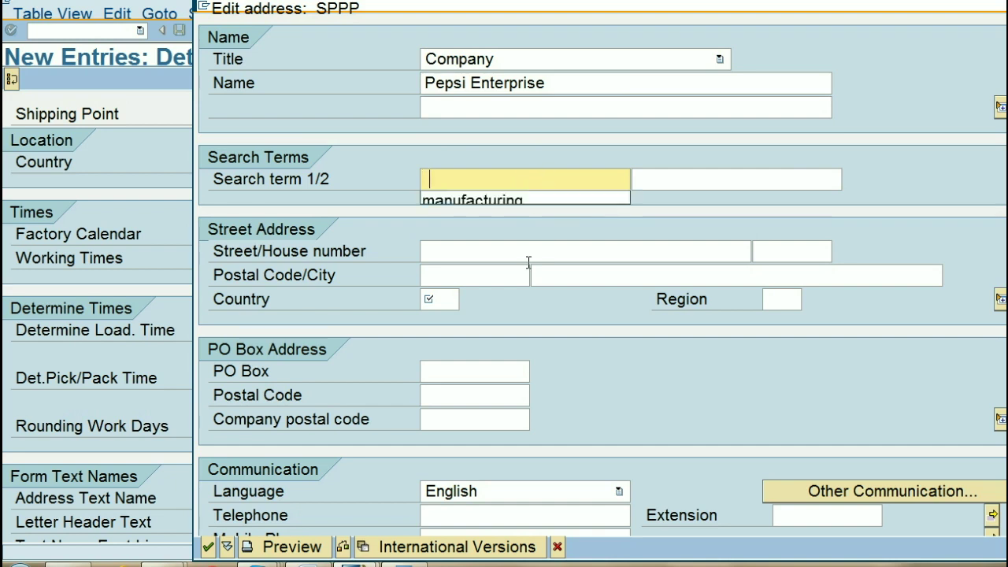
{"action": "left_click", "coordinate": [539, 201]}
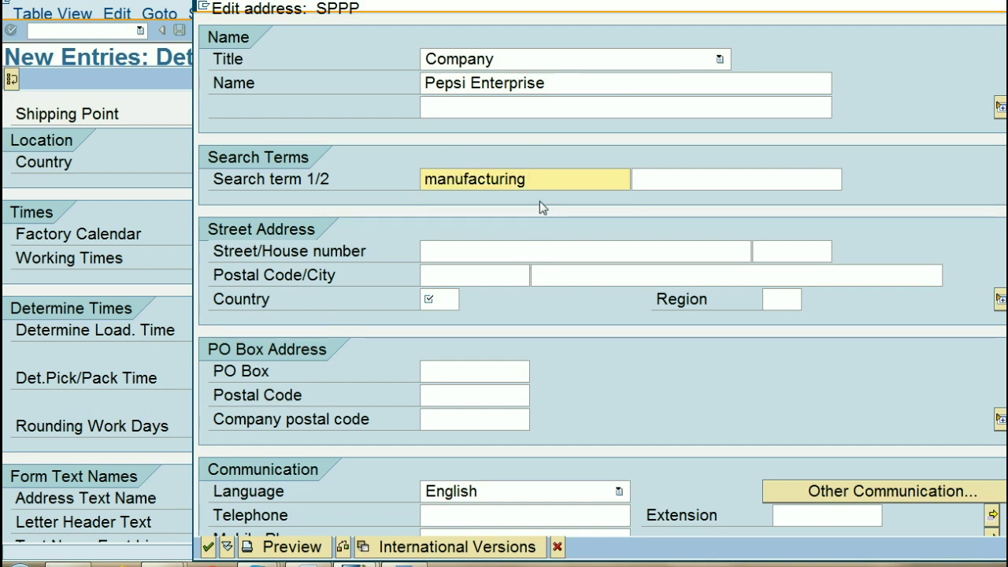
{"action": "left_click", "coordinate": [445, 297]}
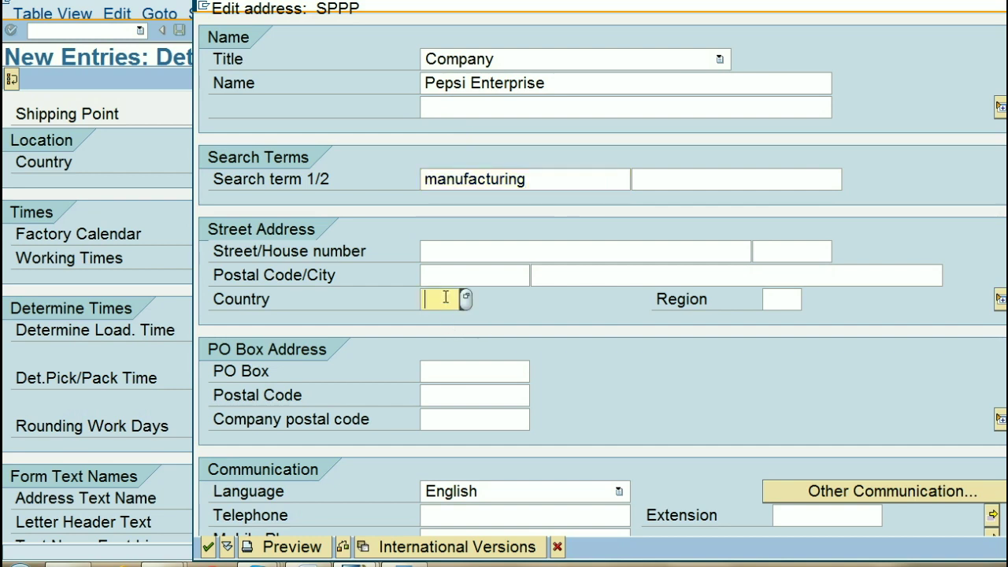
{"action": "type", "text": "pk"}
{"action": "key", "text": "Return"}
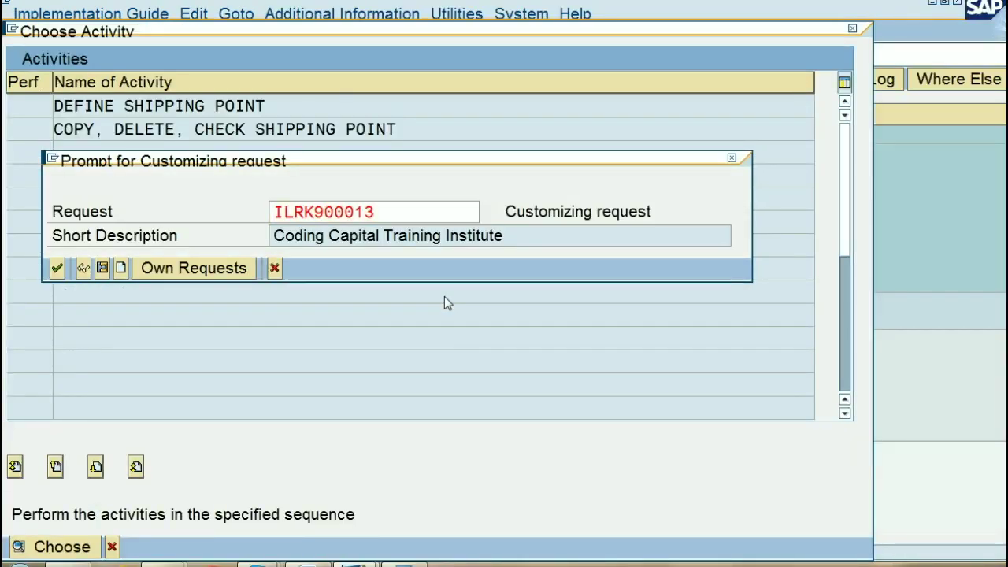
Switch to the WordPad document containing the notes on creating a shipping point.
{"action": "mouse_move", "coordinate": [409, 563]}
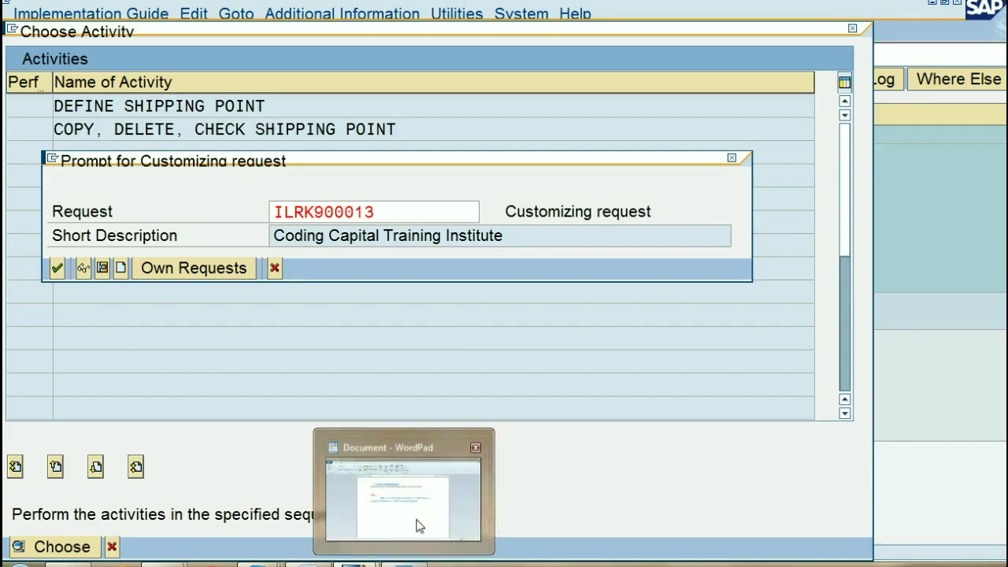
{"action": "left_click", "coordinate": [423, 510]}
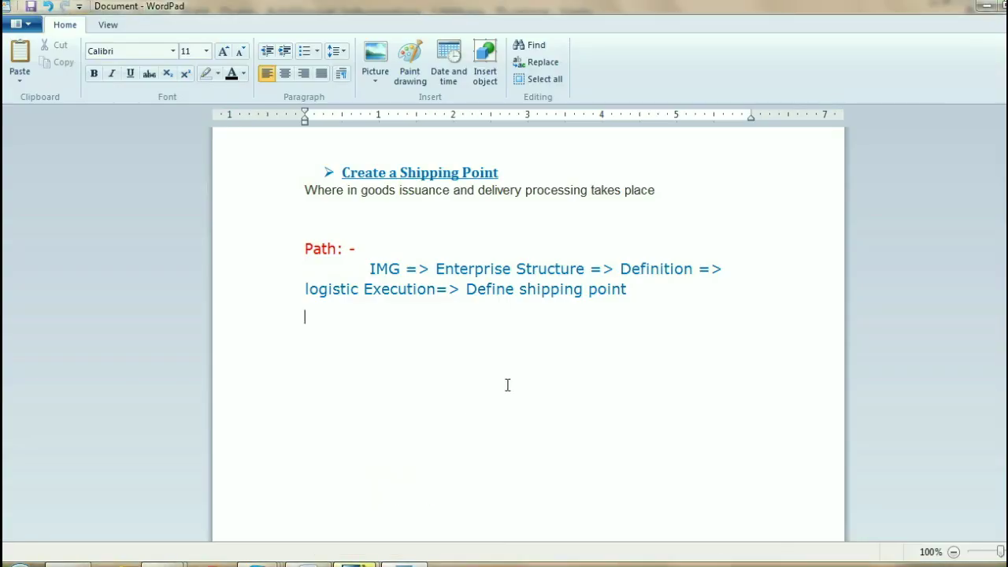